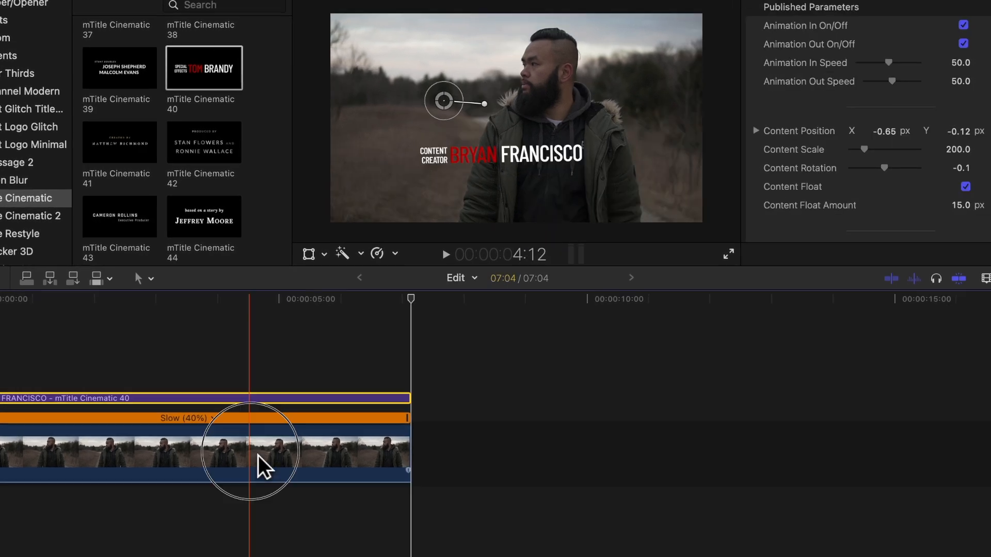
Step: Play back the clip to watch the name title track the man walking through the field
{"action": "left_click", "coordinate": [137, 414]}
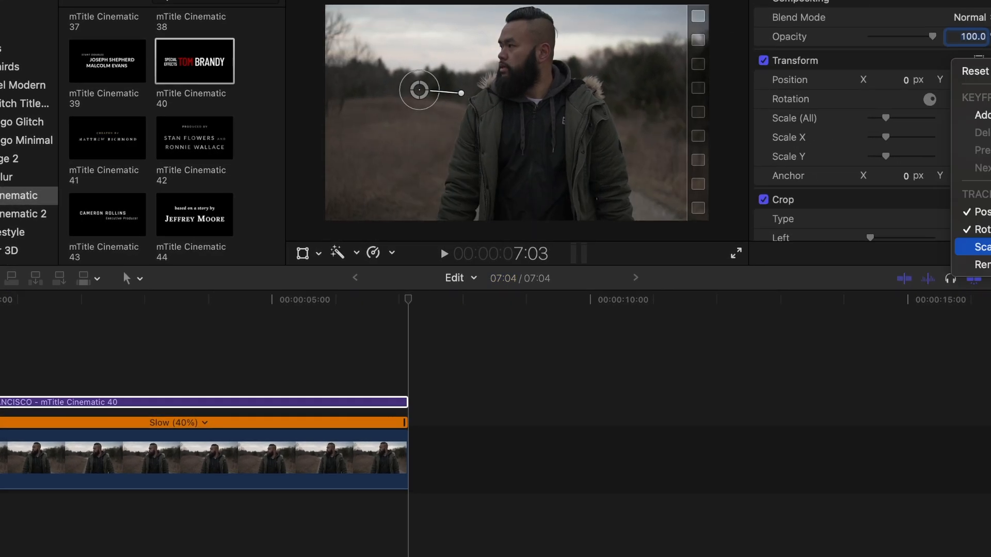
{"action": "key", "text": "space"}
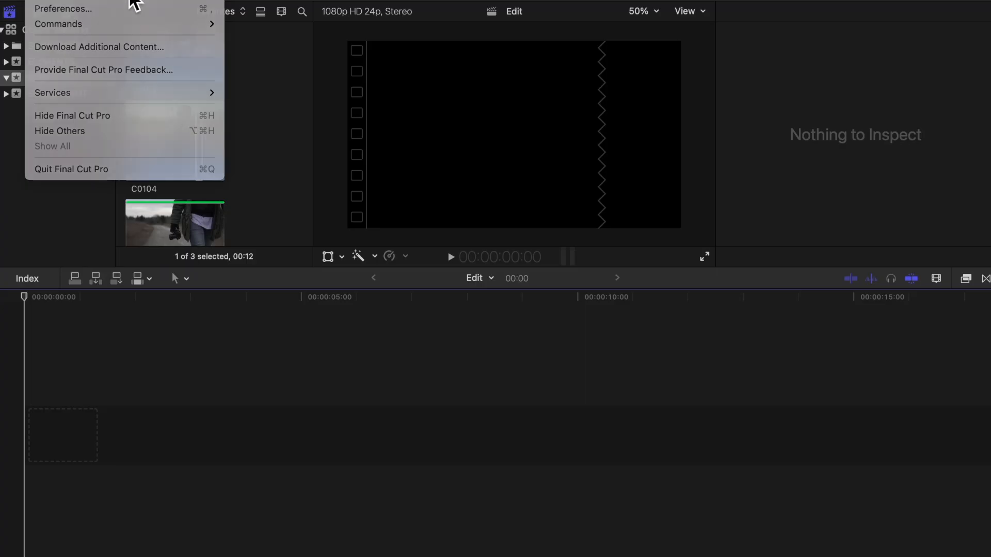
Step: Check the installed Final Cut Pro version, then browse the enlarged mTitle Cinematic title previews
{"action": "left_click", "coordinate": [130, 1]}
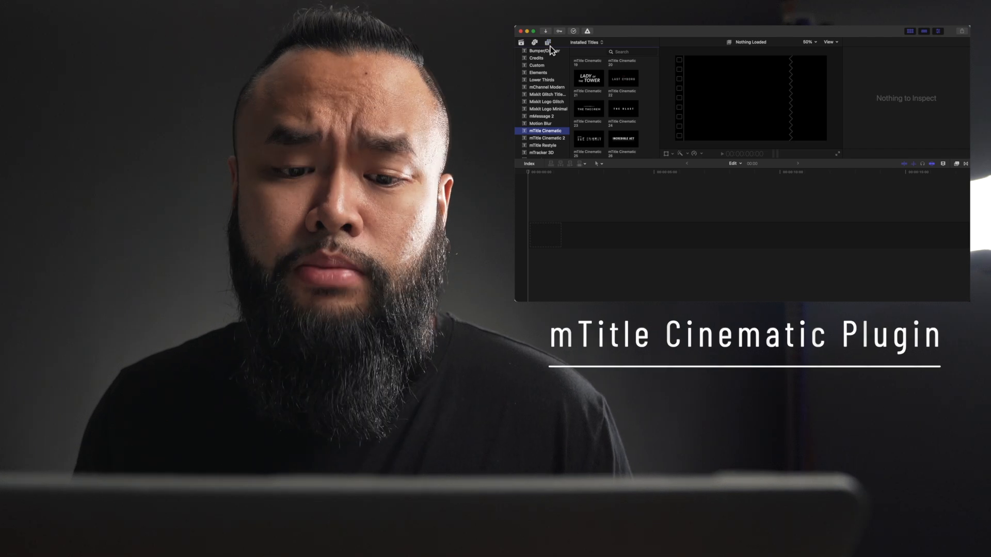
{"action": "left_click", "coordinate": [548, 44]}
{"action": "scroll", "coordinate": [640, 133], "scroll_direction": "up", "scroll_amount": 5}
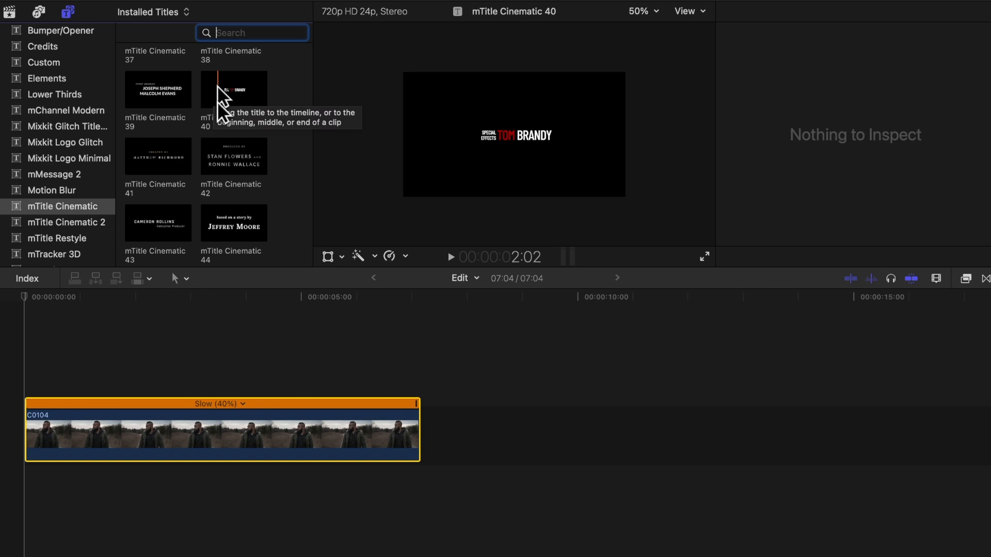
Step: Place the playhead near the start of clip C0104 and clear the selection
{"action": "left_click", "coordinate": [10, 466]}
{"action": "left_click", "coordinate": [61, 386]}
{"action": "left_click", "coordinate": [102, 377]}
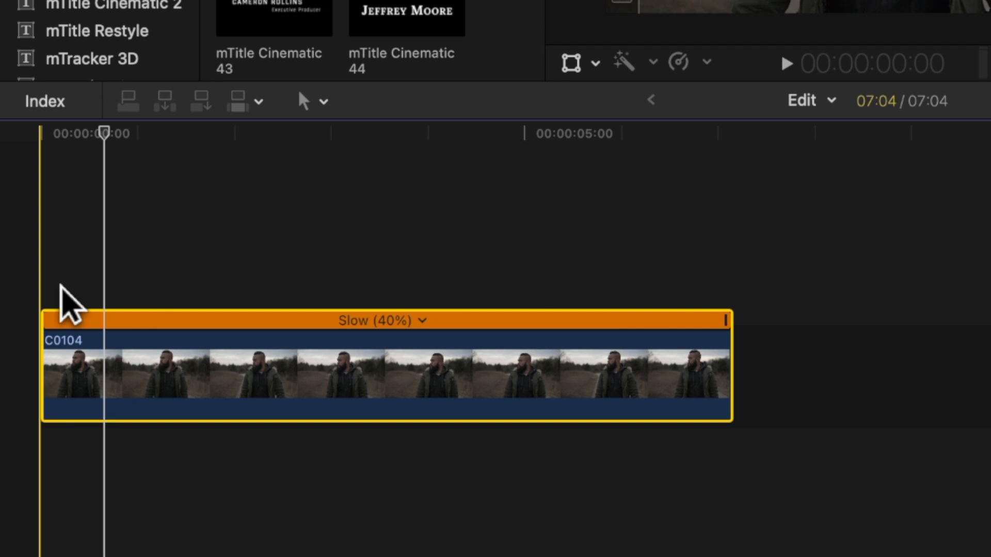
{"action": "left_click", "coordinate": [60, 286]}
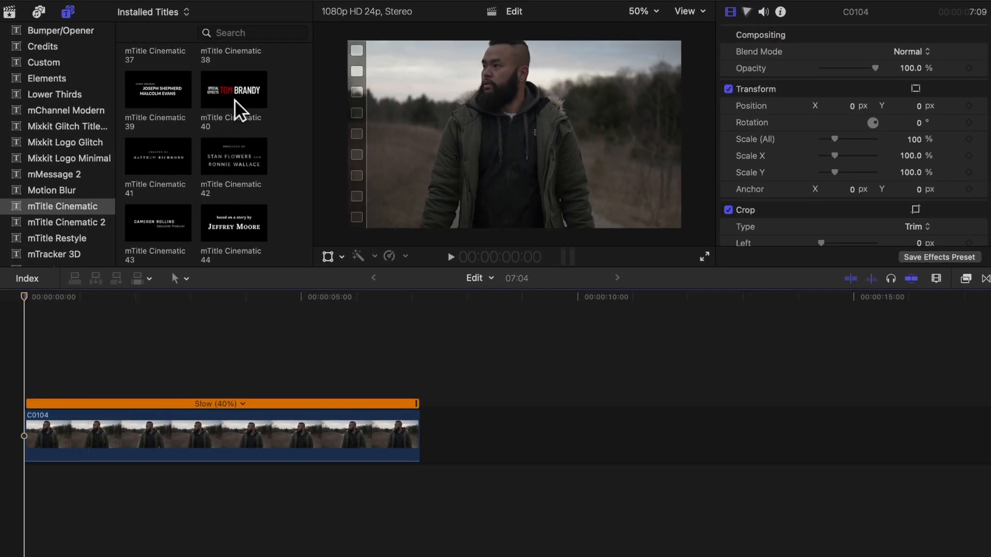
Step: Pin mTitle Cinematic 40 to the man's face, enlarge the face ellipse, and analyze the motion
{"action": "left_click_drag", "start_coordinate": [228, 100], "coordinate": [350, 92]}
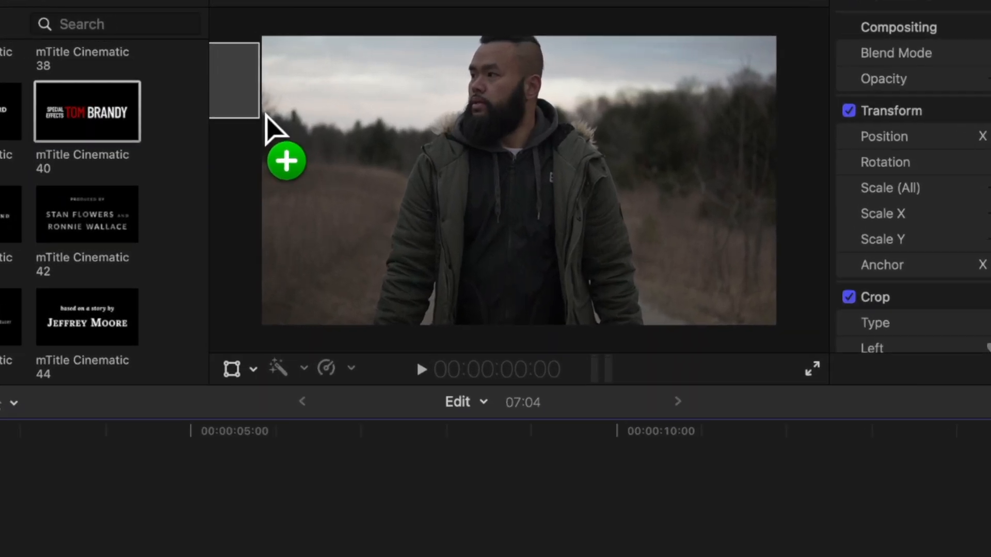
{"action": "left_click_drag", "start_coordinate": [266, 115], "coordinate": [482, 79]}
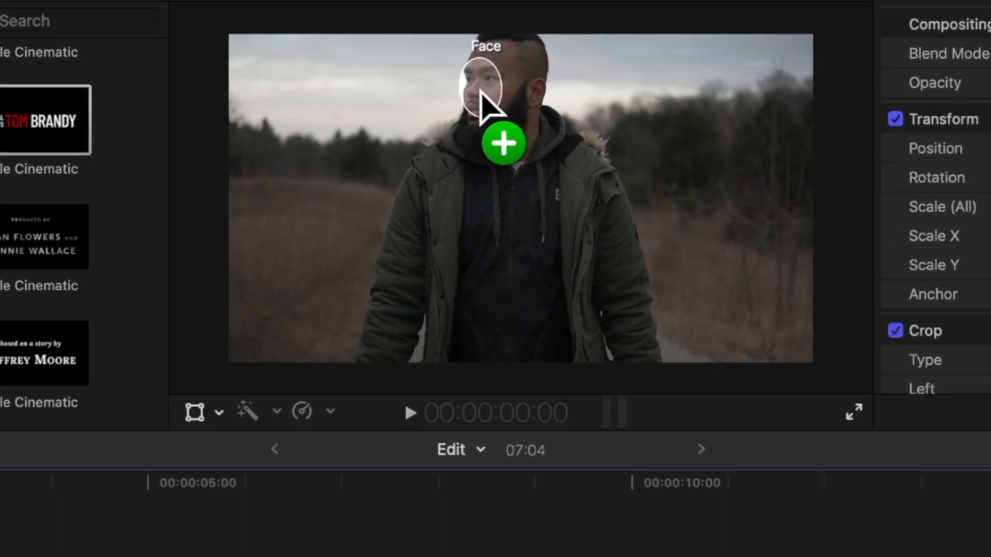
{"action": "left_click_drag", "start_coordinate": [480, 92], "coordinate": [480, 91]}
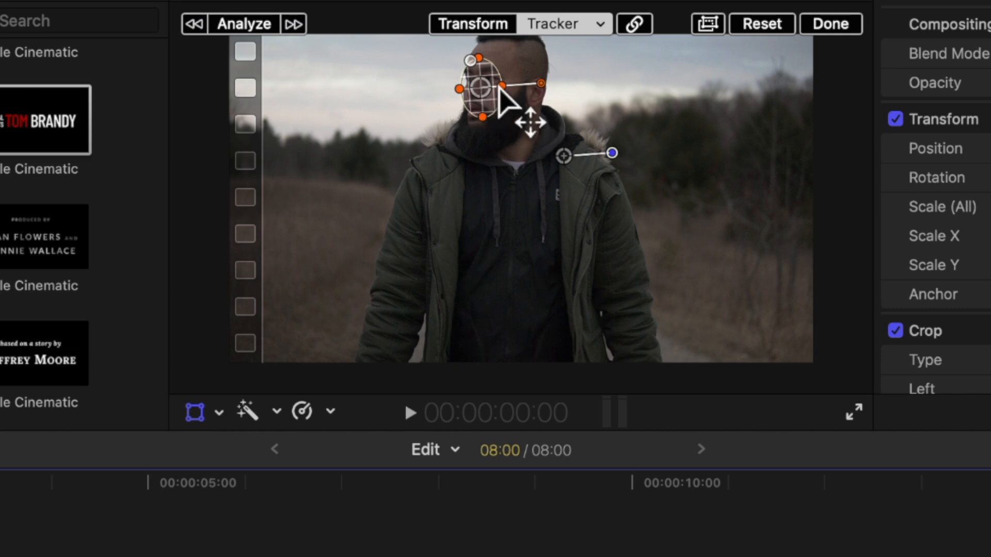
{"action": "left_click_drag", "start_coordinate": [500, 86], "coordinate": [490, 135]}
{"action": "left_click_drag", "start_coordinate": [504, 86], "coordinate": [516, 88]}
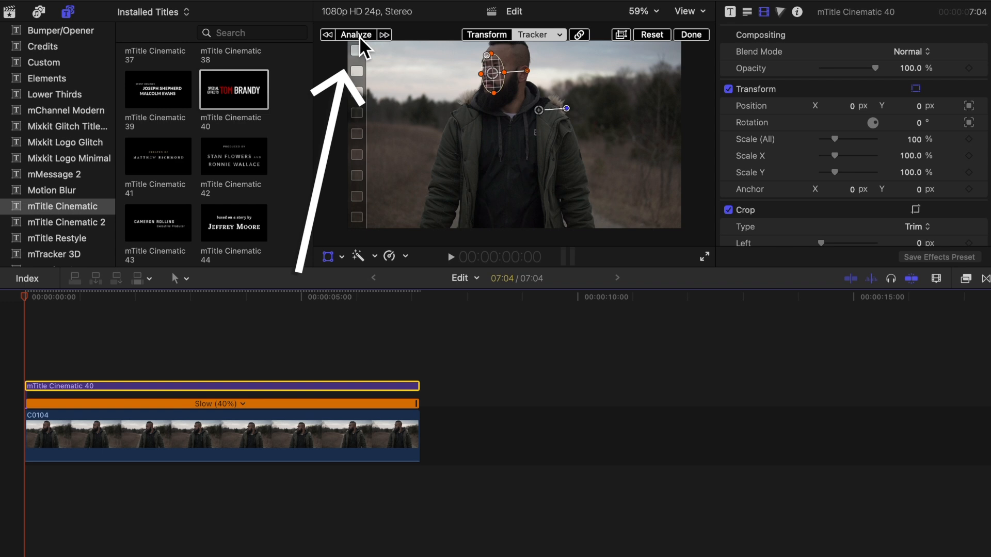
{"action": "left_click", "coordinate": [358, 35]}
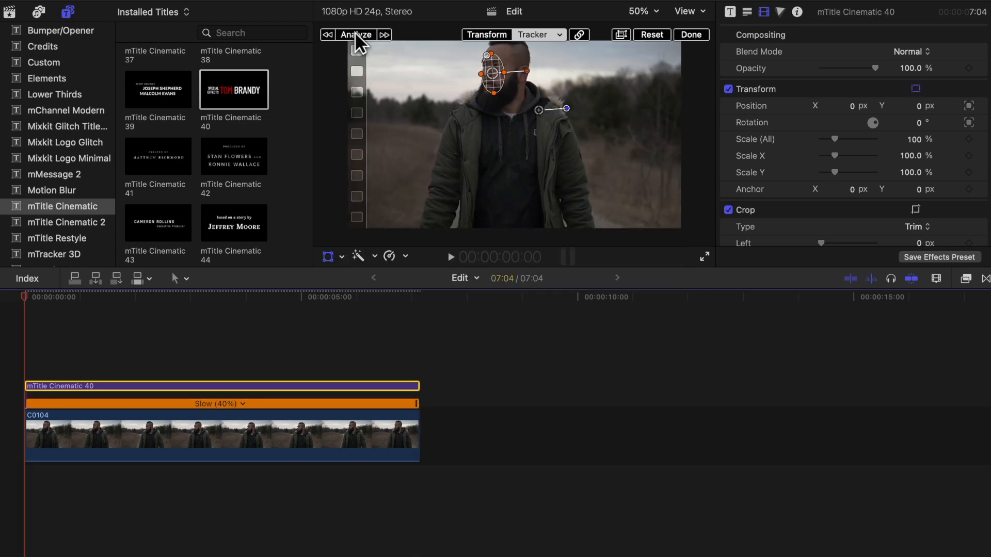
Step: Review the title's Face Track tracker and play back to check the face tracking
{"action": "scroll", "coordinate": [898, 206], "scroll_direction": "down", "scroll_amount": 10}
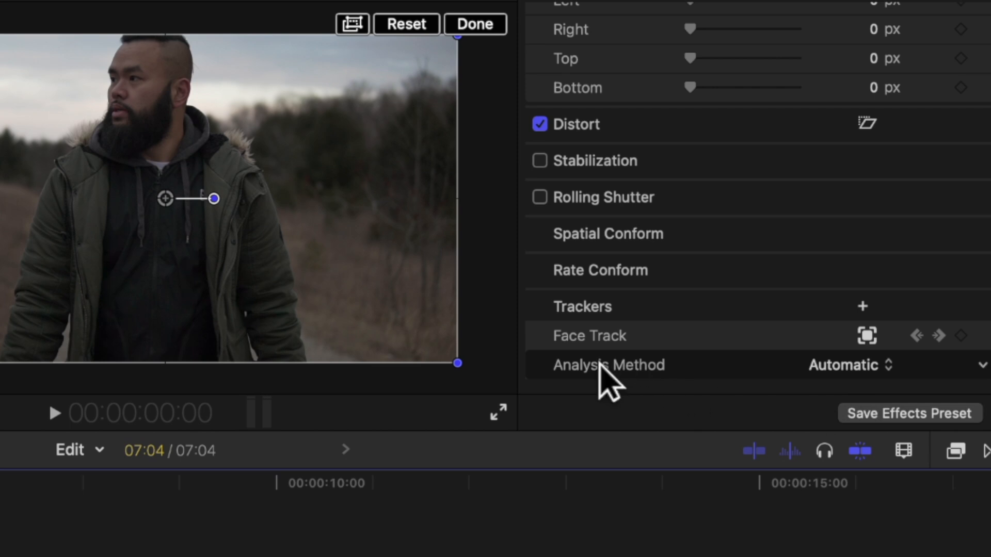
{"action": "double_click", "coordinate": [590, 336]}
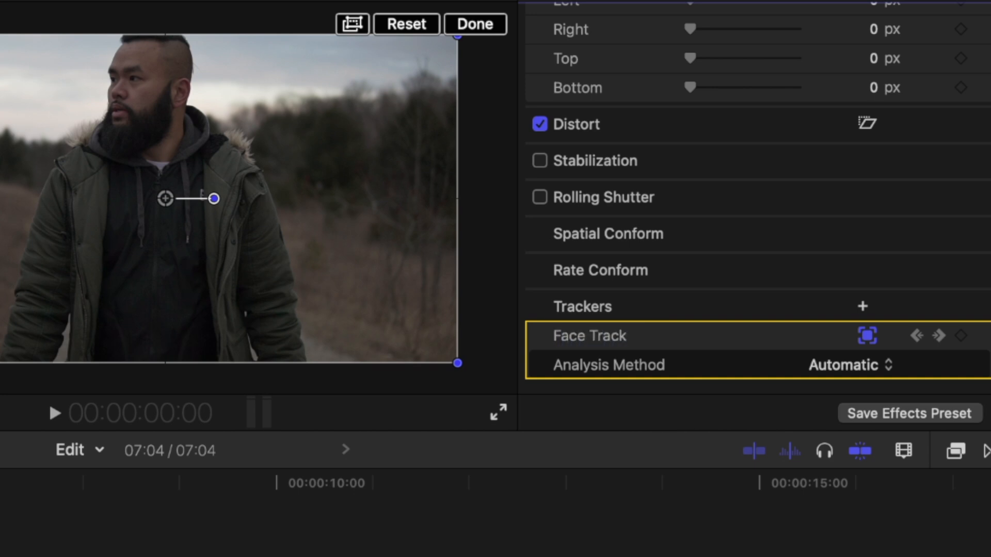
{"action": "key", "text": "space"}
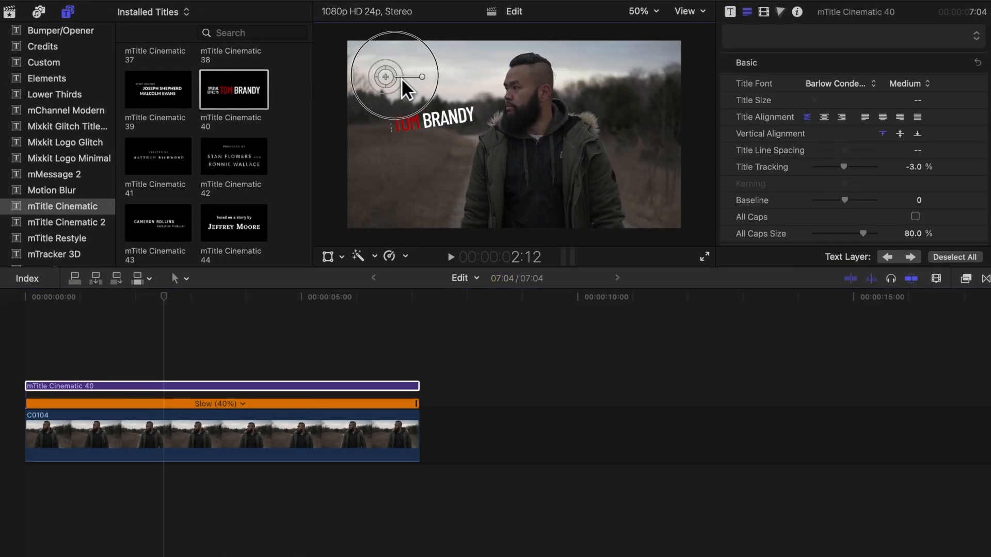
Step: Move the title right and down beside the face and replace its main text with the creator's name
{"action": "left_click_drag", "start_coordinate": [402, 80], "coordinate": [435, 112]}
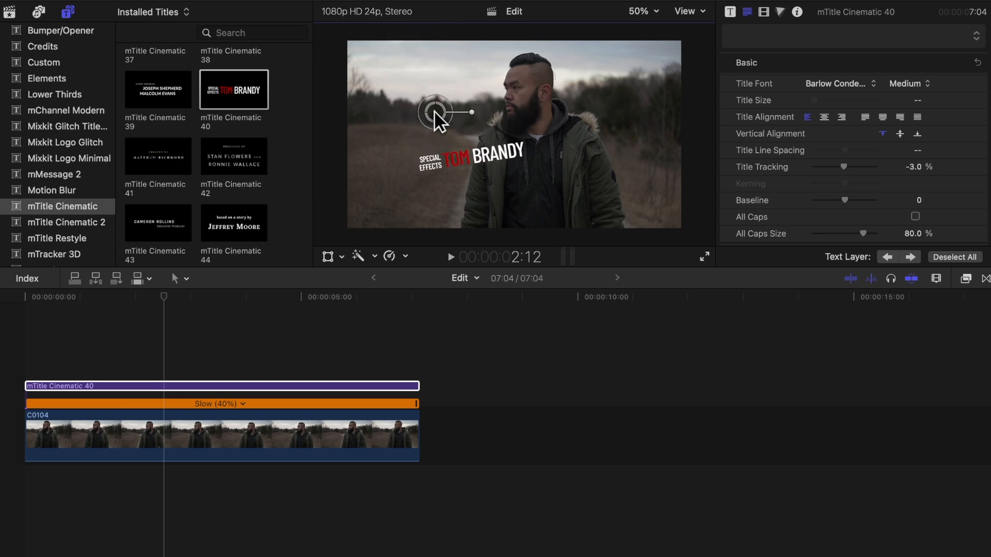
{"action": "left_click", "coordinate": [730, 11]}
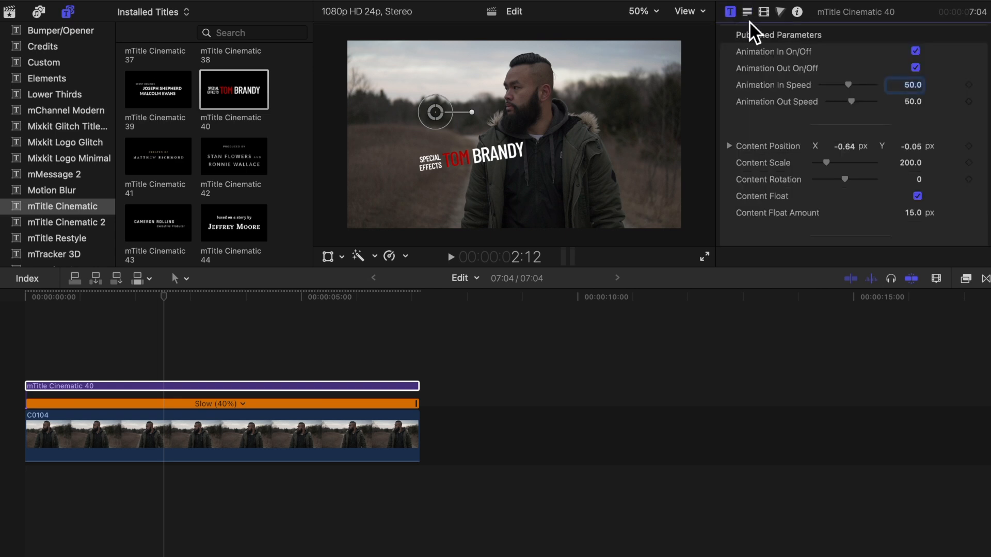
{"action": "scroll", "coordinate": [973, 142], "scroll_direction": "down", "scroll_amount": 5}
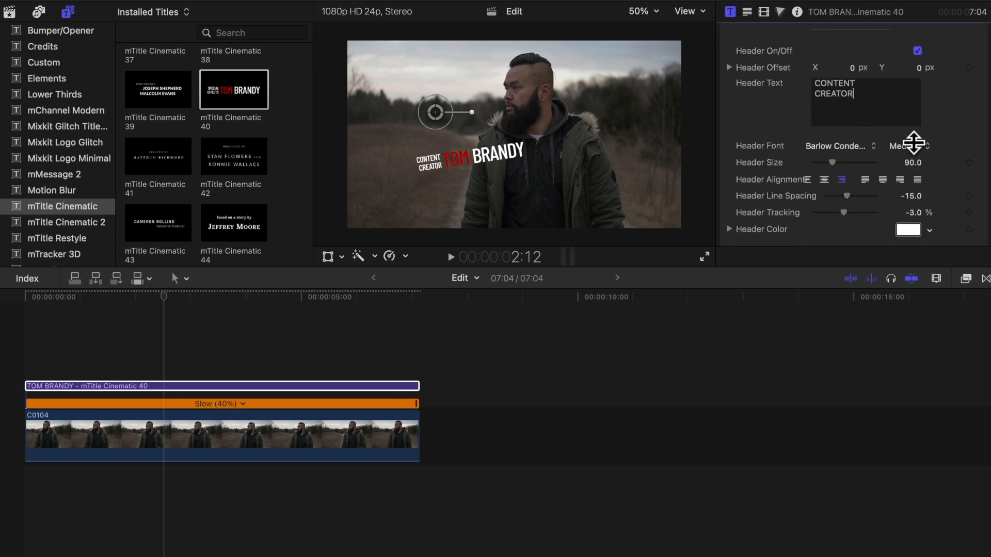
{"action": "scroll", "coordinate": [943, 161], "scroll_direction": "down", "scroll_amount": 6}
{"action": "left_click", "coordinate": [878, 160]}
{"action": "key", "text": "super+a"}
{"action": "type", "text": "BR"}
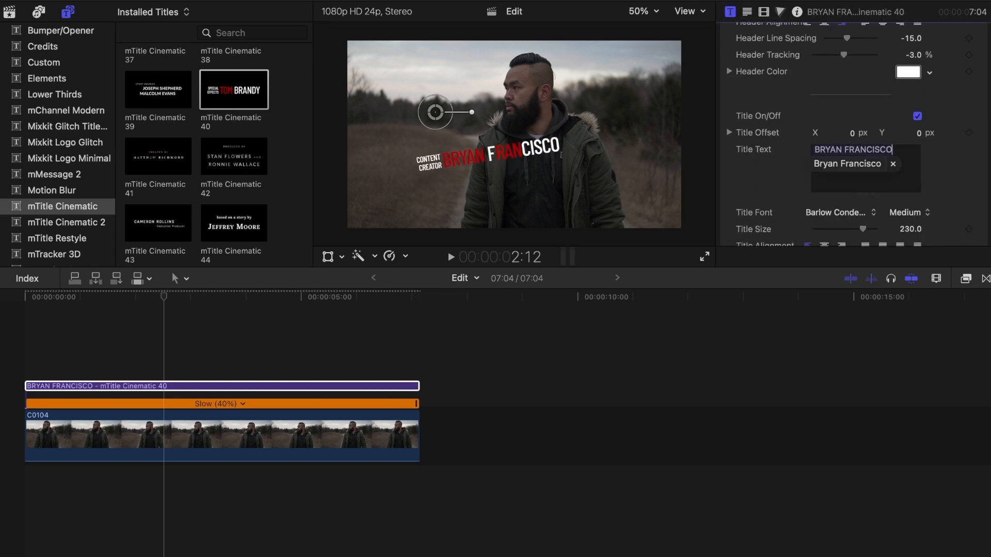
{"action": "type", "text": "YAN FRANCISCO"}
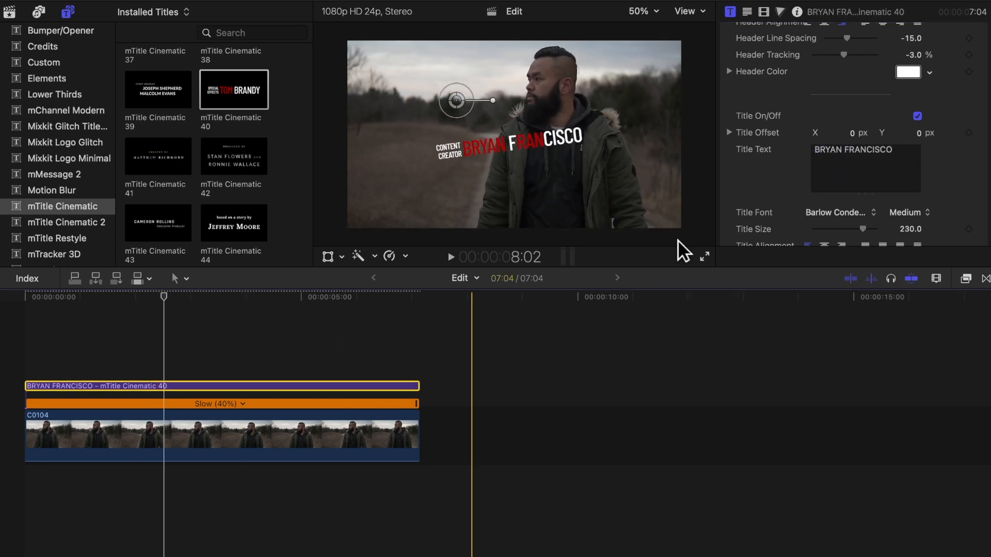
{"action": "left_click", "coordinate": [86, 388]}
{"action": "left_click", "coordinate": [222, 359]}
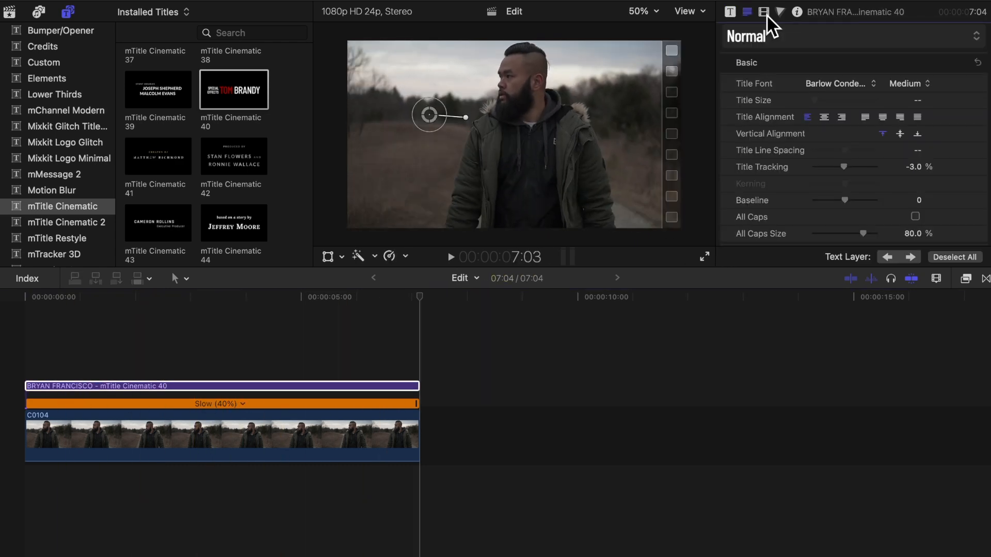
Step: Untick Position in the title's Transform tracker options so only rotation follows, then play back
{"action": "left_click", "coordinate": [766, 14]}
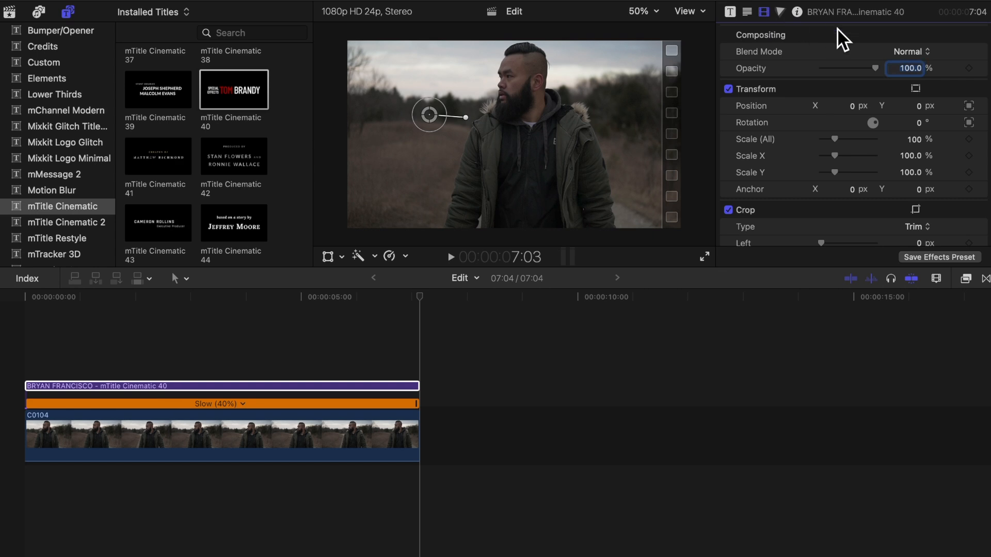
{"action": "left_click", "coordinate": [983, 90]}
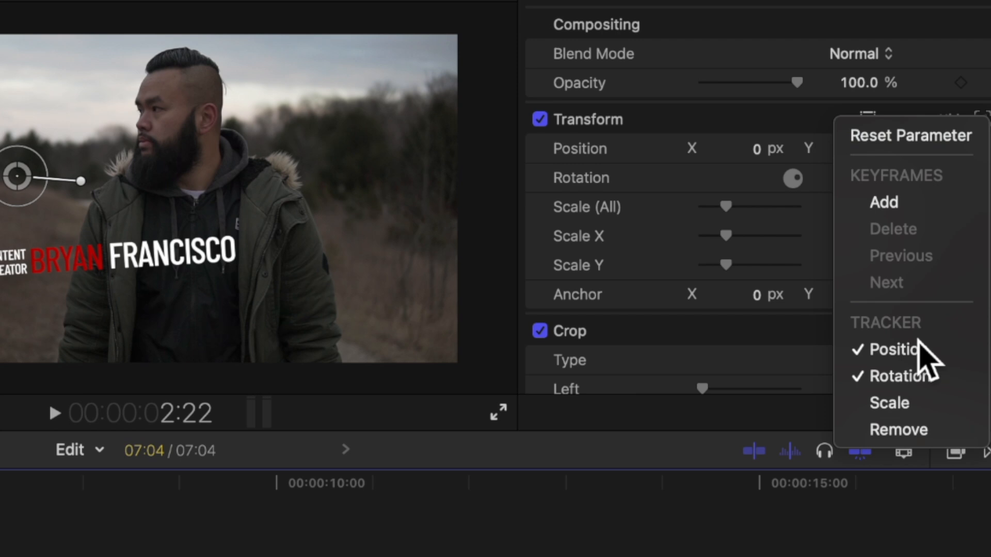
{"action": "left_click", "coordinate": [915, 352]}
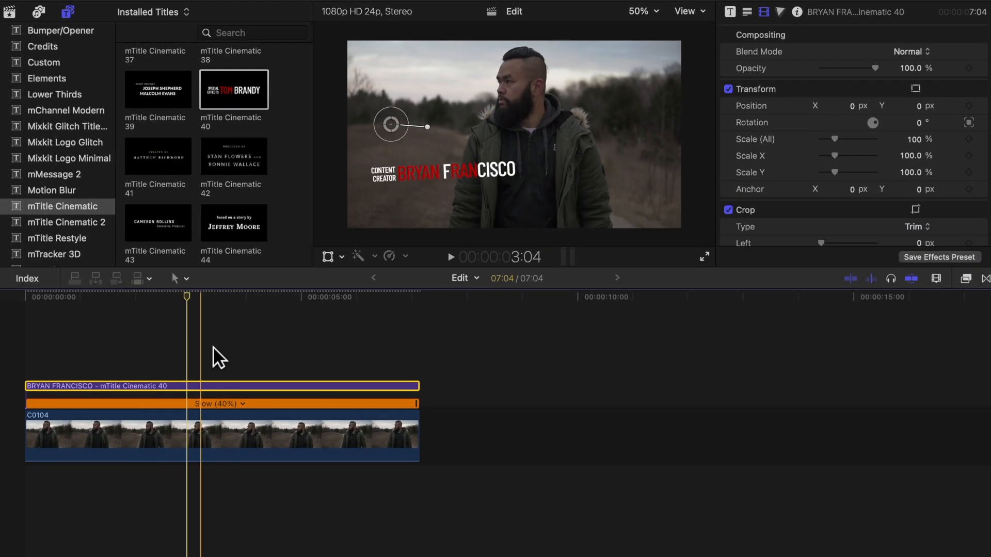
{"action": "key", "text": "space"}
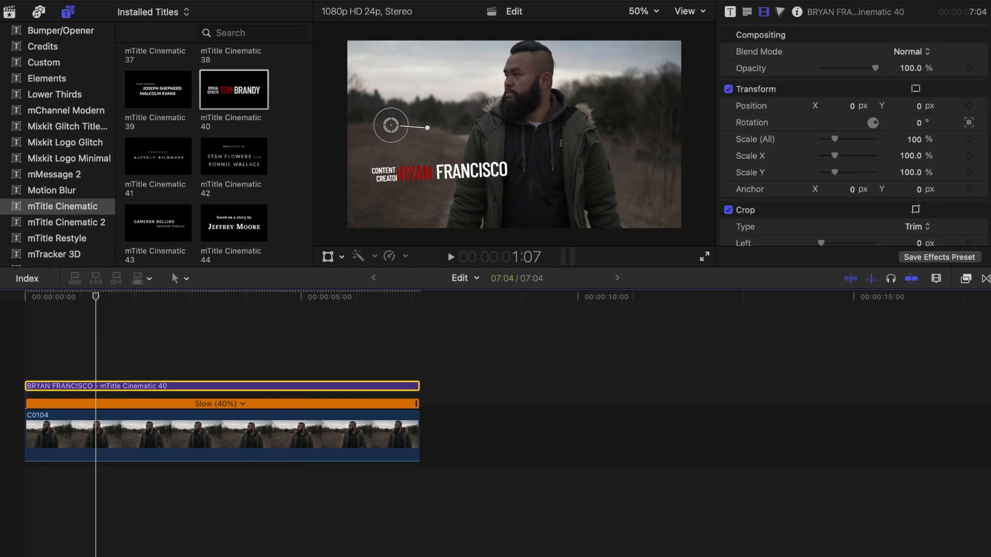
{"action": "left_click", "coordinate": [979, 89]}
Step: Add an object tracker sized to the camera in the second C0104 clip and analyze it
{"action": "left_click", "coordinate": [933, 223]}
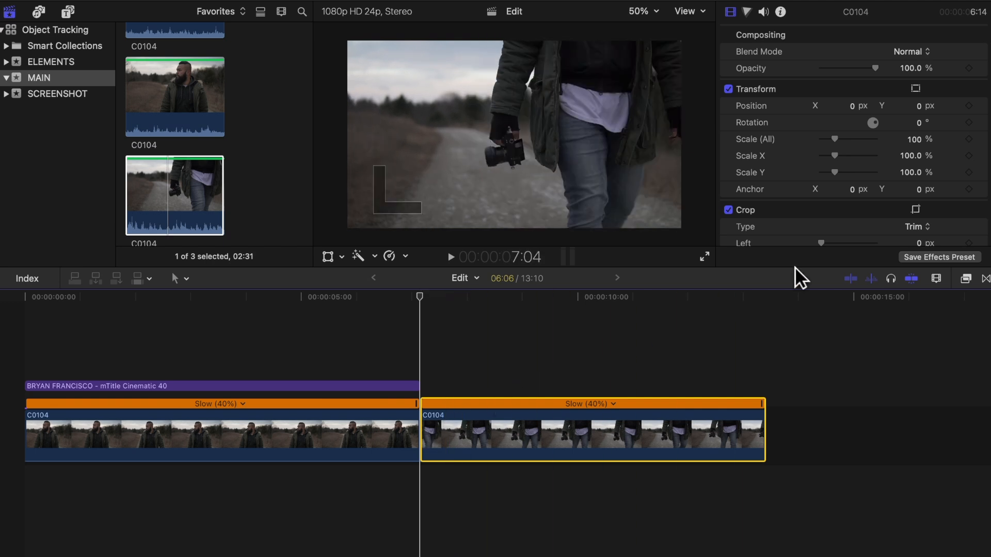
{"action": "scroll", "coordinate": [974, 206], "scroll_direction": "down", "scroll_amount": 6}
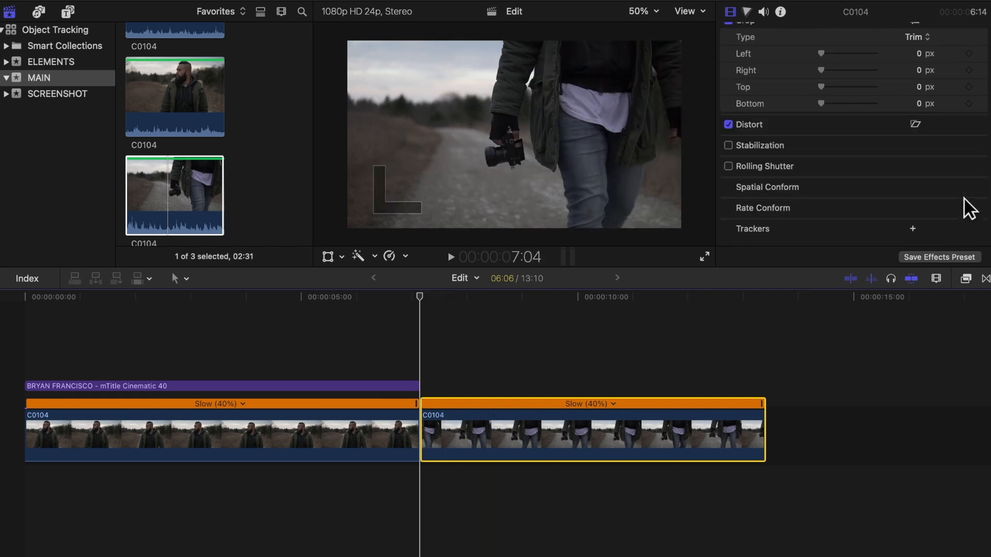
{"action": "left_click", "coordinate": [912, 229]}
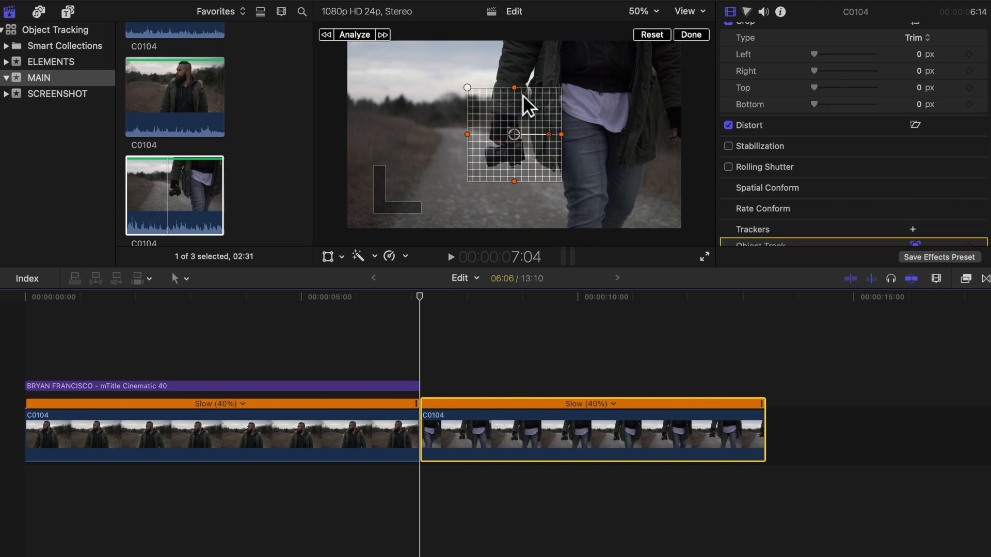
{"action": "left_click_drag", "start_coordinate": [522, 95], "coordinate": [518, 119]}
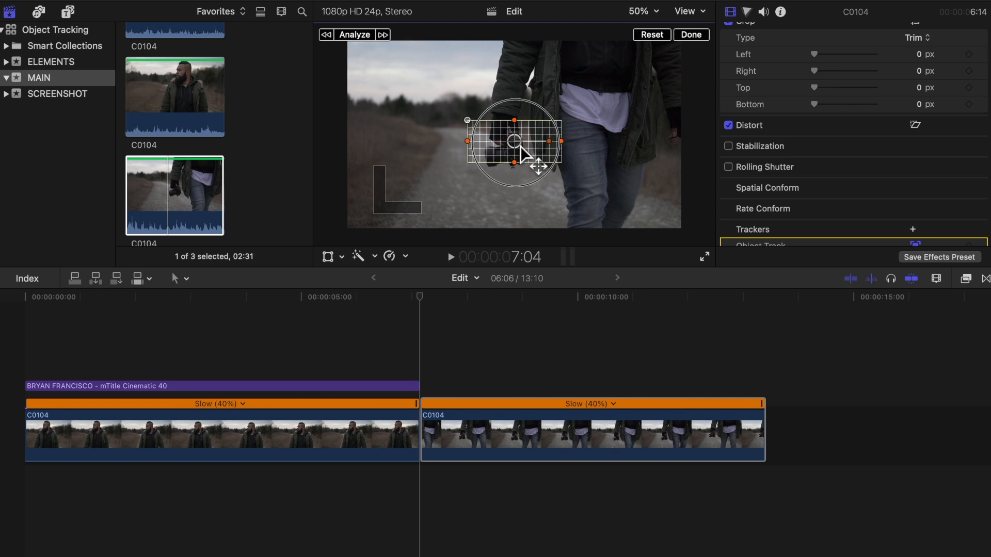
{"action": "left_click_drag", "start_coordinate": [475, 158], "coordinate": [525, 157]}
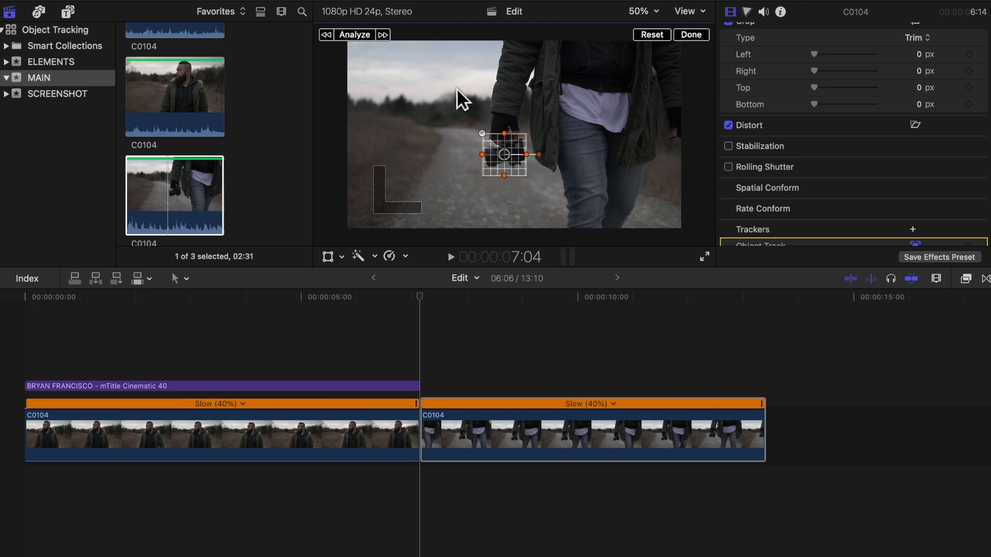
{"action": "left_click", "coordinate": [358, 36]}
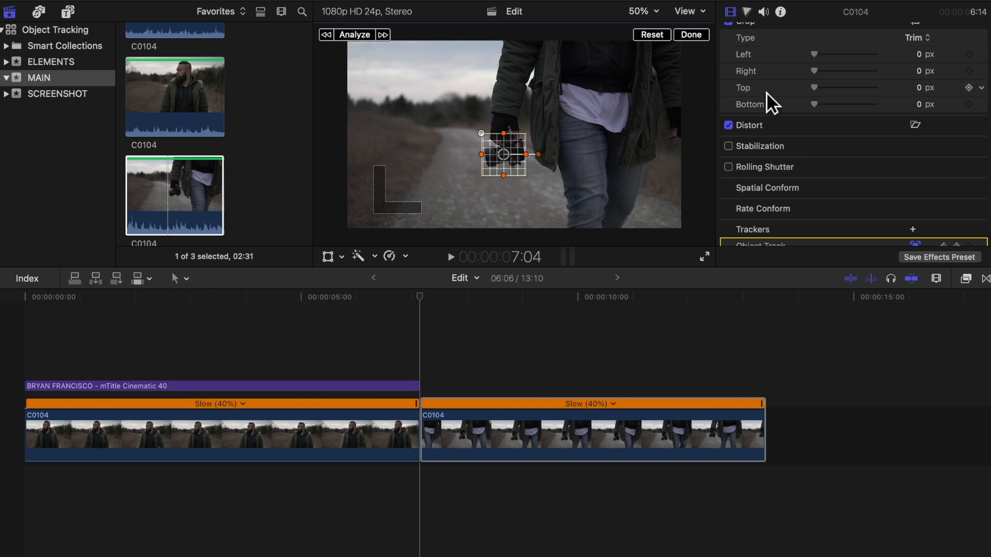
Step: Make the Object Track tracker's name editable in the Inspector for renaming
{"action": "scroll", "coordinate": [930, 156], "scroll_direction": "down", "scroll_amount": 2}
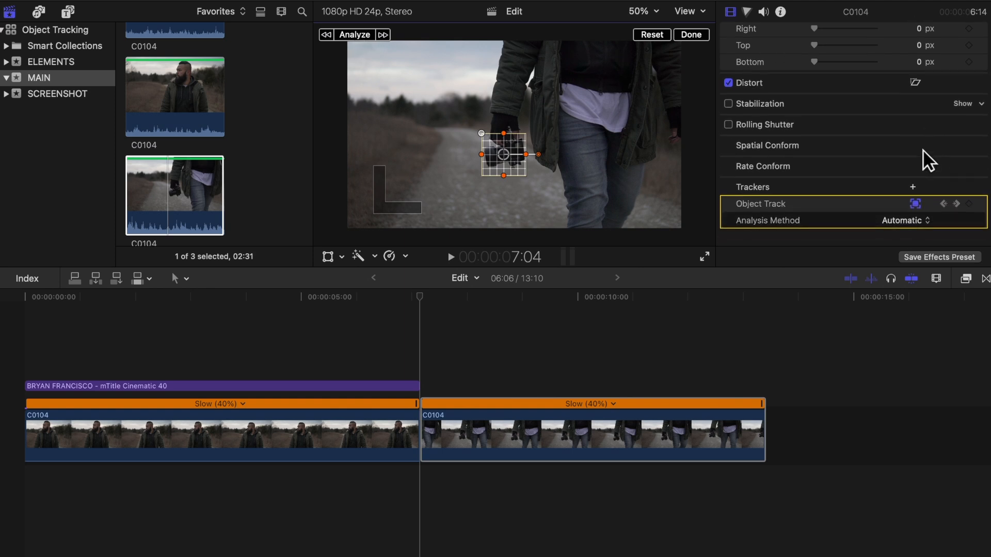
{"action": "left_click", "coordinate": [786, 216]}
{"action": "left_click", "coordinate": [787, 220]}
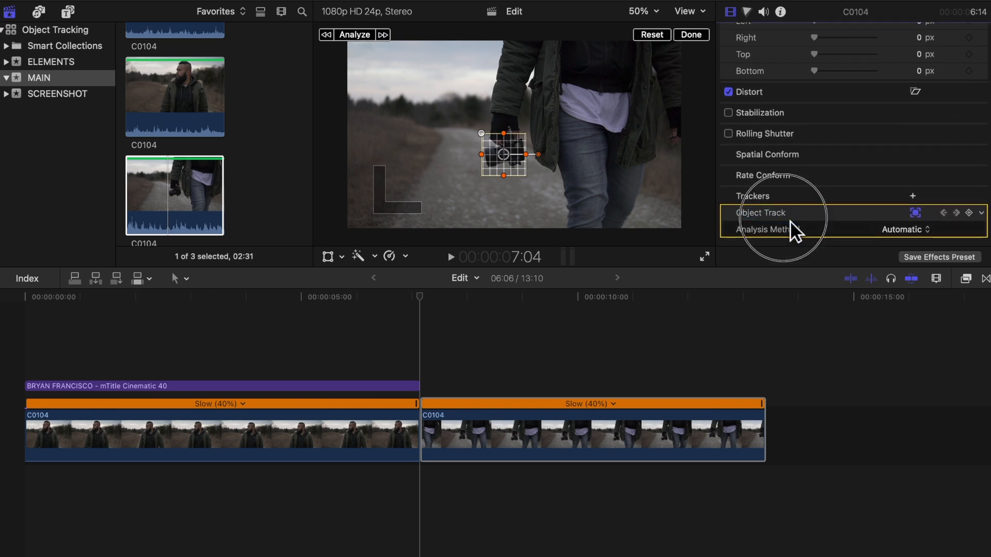
{"action": "double_click", "coordinate": [763, 214]}
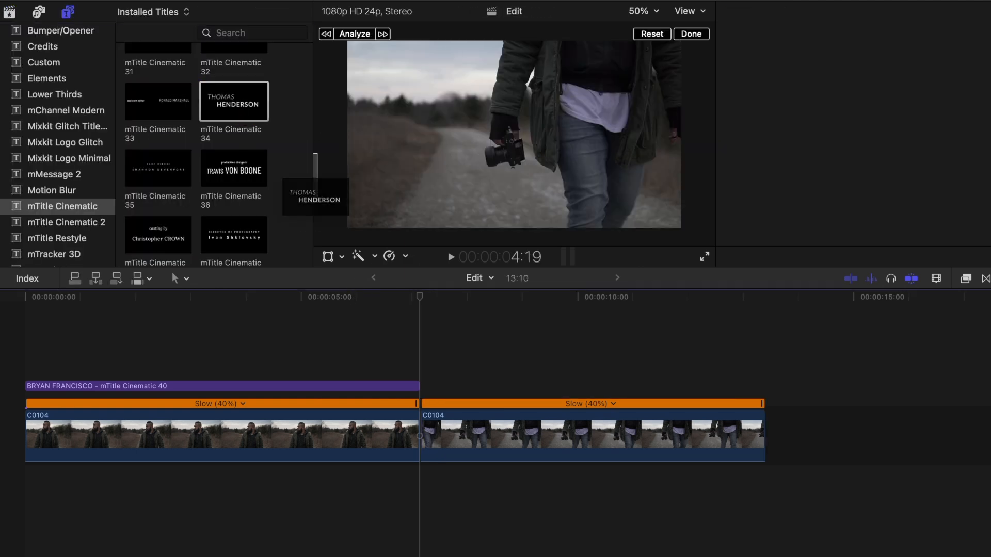
Step: Add mTitle Cinematic 34 trimmed to the second clip, attach it to Camera Track beside the camera, and play
{"action": "left_click_drag", "start_coordinate": [235, 102], "coordinate": [432, 387]}
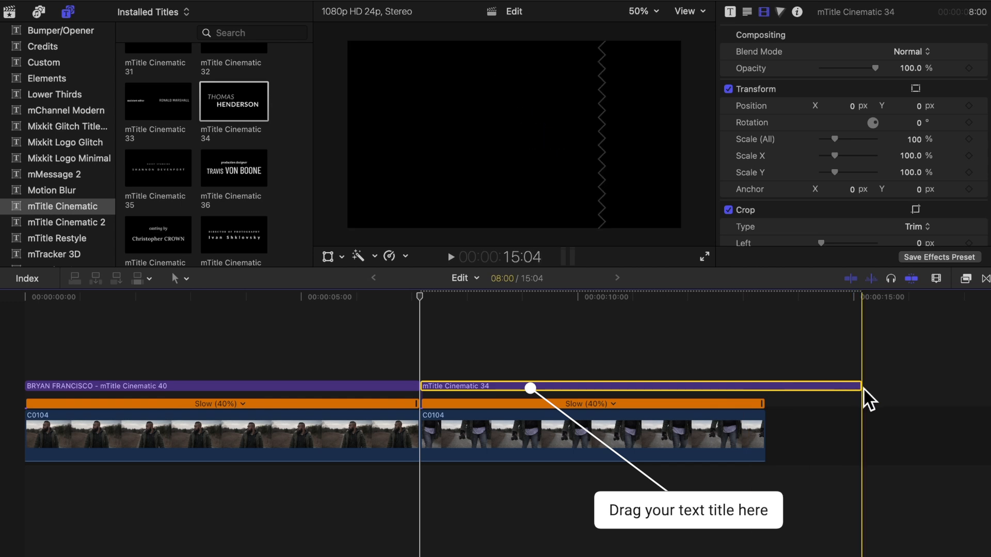
{"action": "left_click_drag", "start_coordinate": [862, 388], "coordinate": [764, 387]}
{"action": "left_click", "coordinate": [328, 256]}
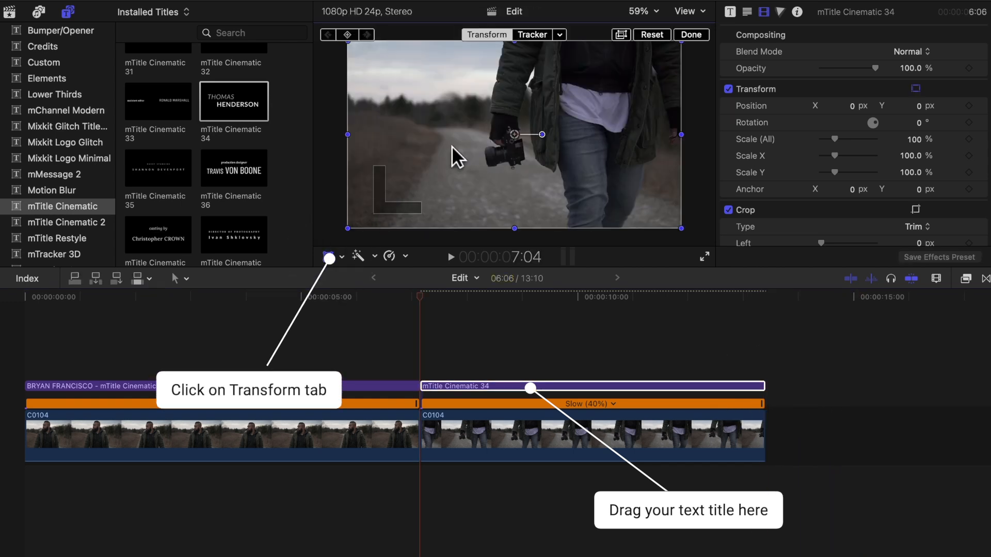
{"action": "left_click", "coordinate": [560, 36]}
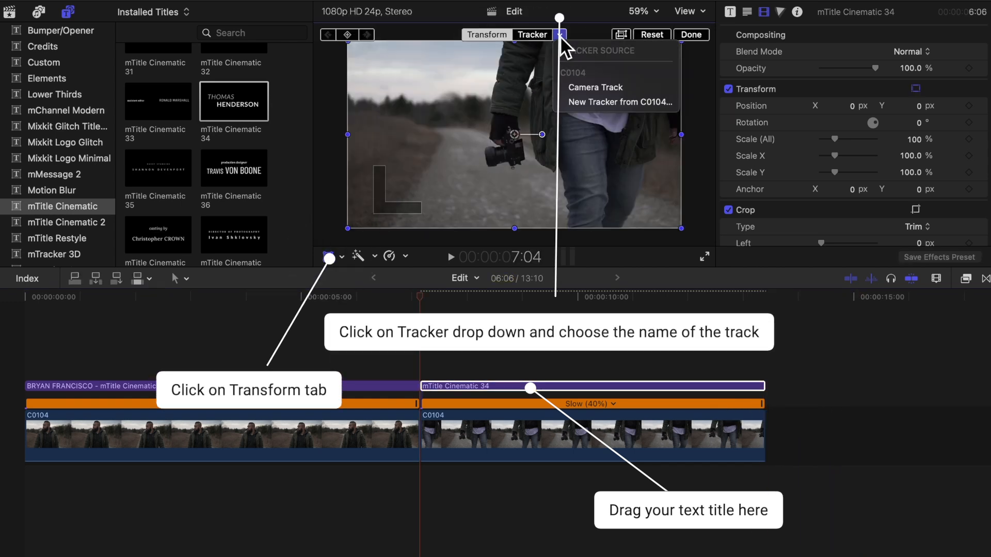
{"action": "left_click", "coordinate": [596, 86]}
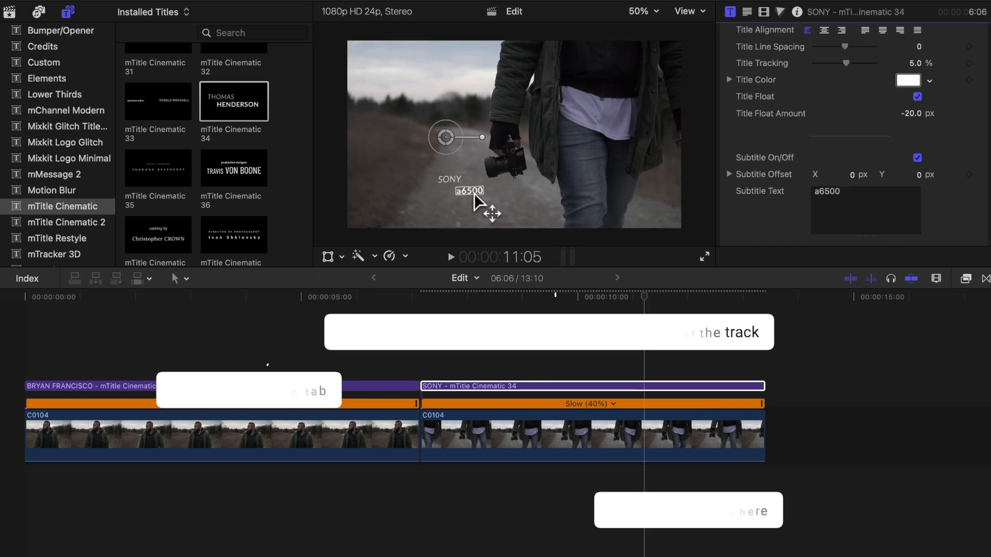
{"action": "left_click_drag", "start_coordinate": [482, 210], "coordinate": [476, 206]}
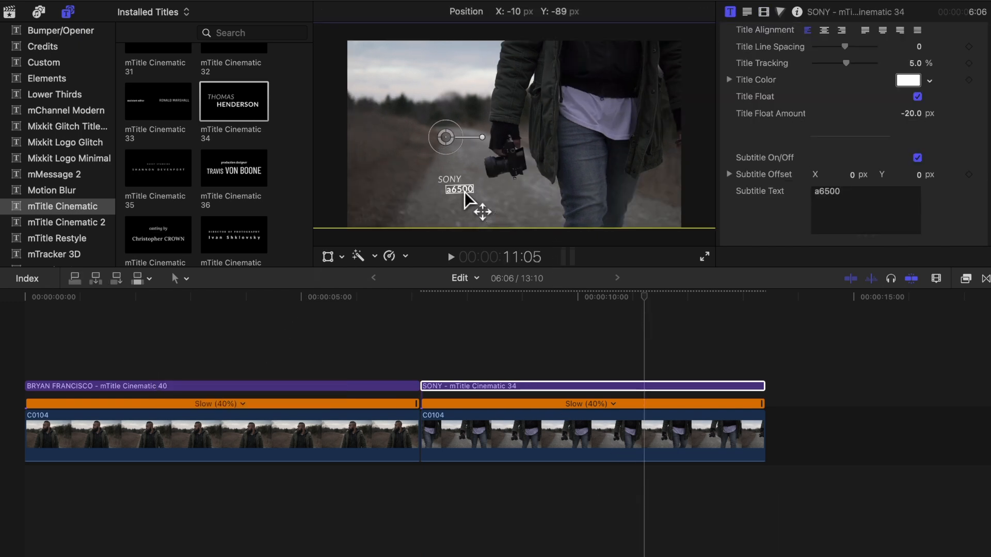
{"action": "key", "text": "space"}
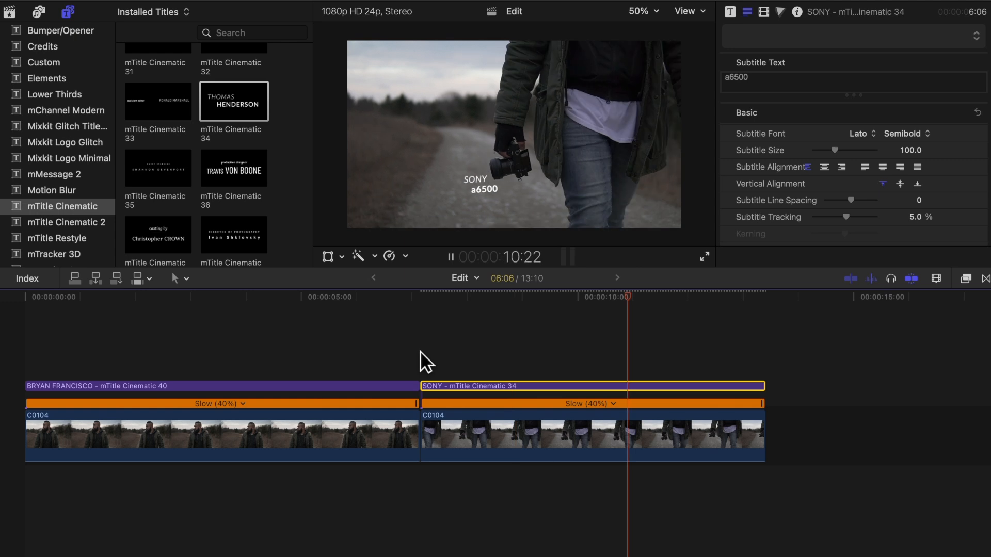
{"action": "key", "text": "space"}
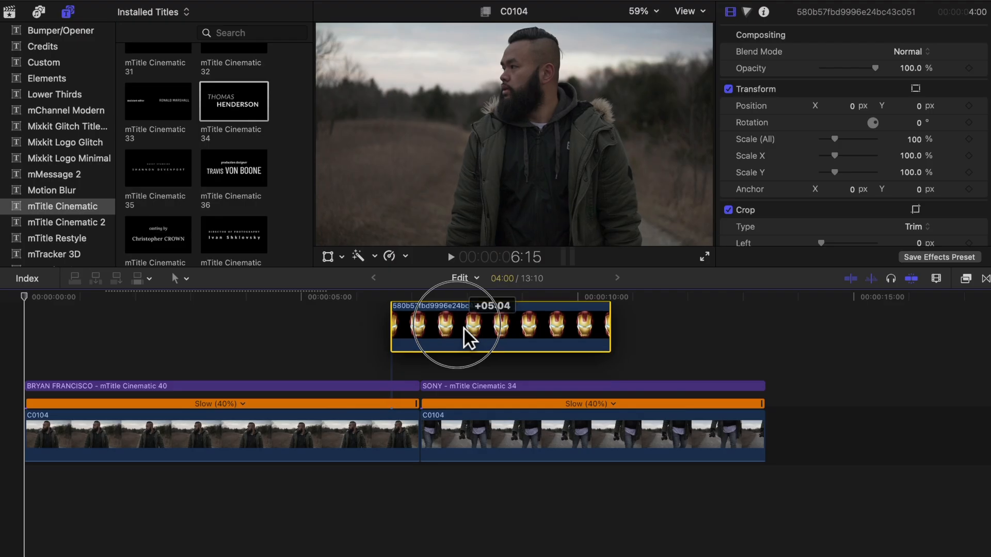
Step: Connect the Iron Man image clip at the timeline start, above the first C0104 clip
{"action": "left_click_drag", "start_coordinate": [468, 339], "coordinate": [98, 362]}
Step: Scale down the Iron Man mask and move it up to cover the man's face
{"action": "left_click", "coordinate": [56, 315]}
{"action": "left_click", "coordinate": [69, 333]}
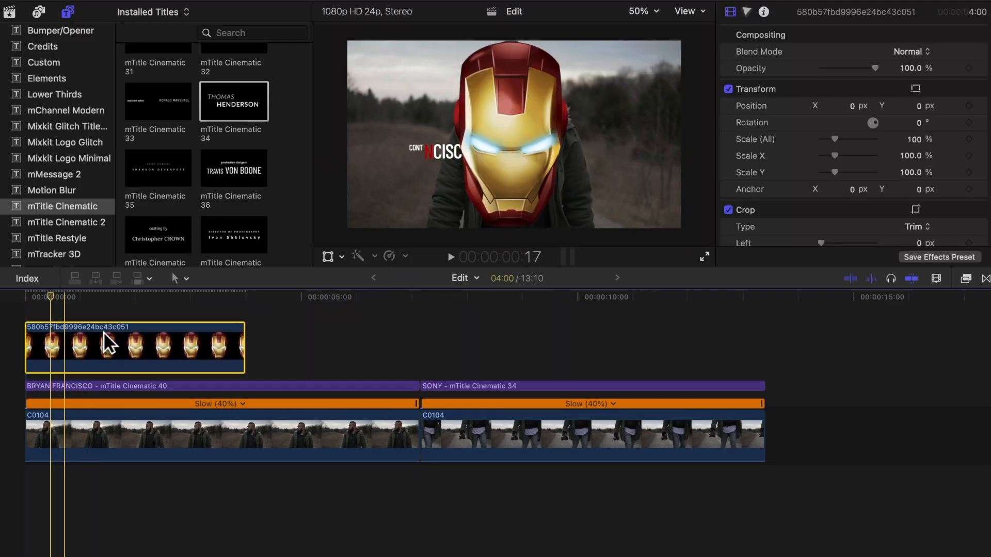
{"action": "left_click", "coordinate": [329, 257]}
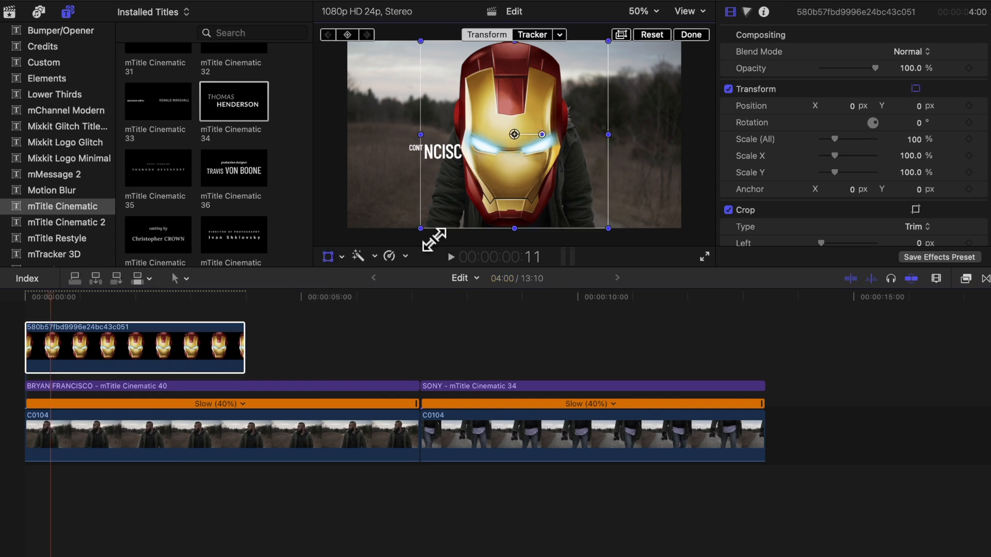
{"action": "left_click_drag", "start_coordinate": [473, 203], "coordinate": [478, 203]}
{"action": "left_click_drag", "start_coordinate": [524, 182], "coordinate": [529, 129]}
{"action": "left_click_drag", "start_coordinate": [460, 131], "coordinate": [465, 127]}
{"action": "left_click_drag", "start_coordinate": [533, 114], "coordinate": [527, 125]}
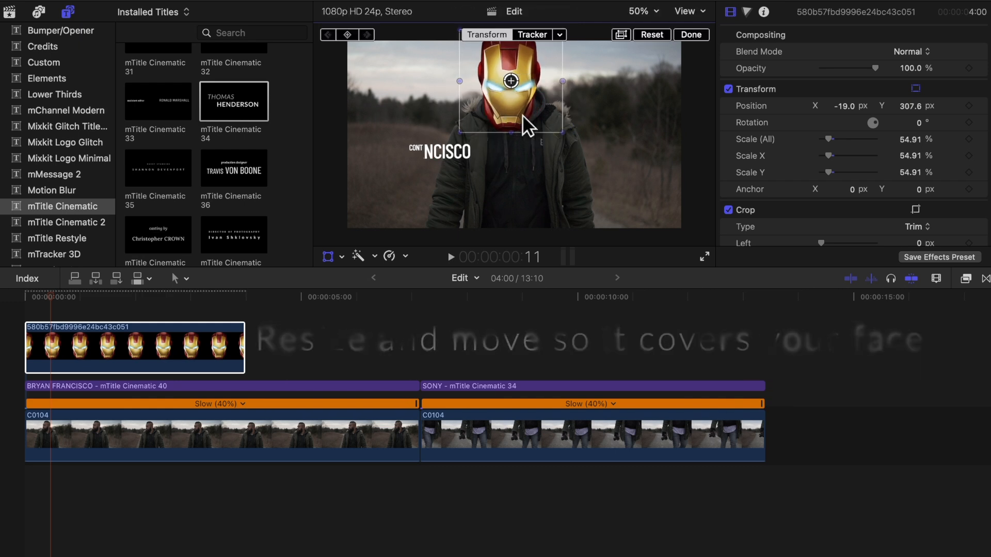
Step: Attach the Iron Man mask to the Face Track tracker so it follows his face
{"action": "left_click", "coordinate": [549, 44]}
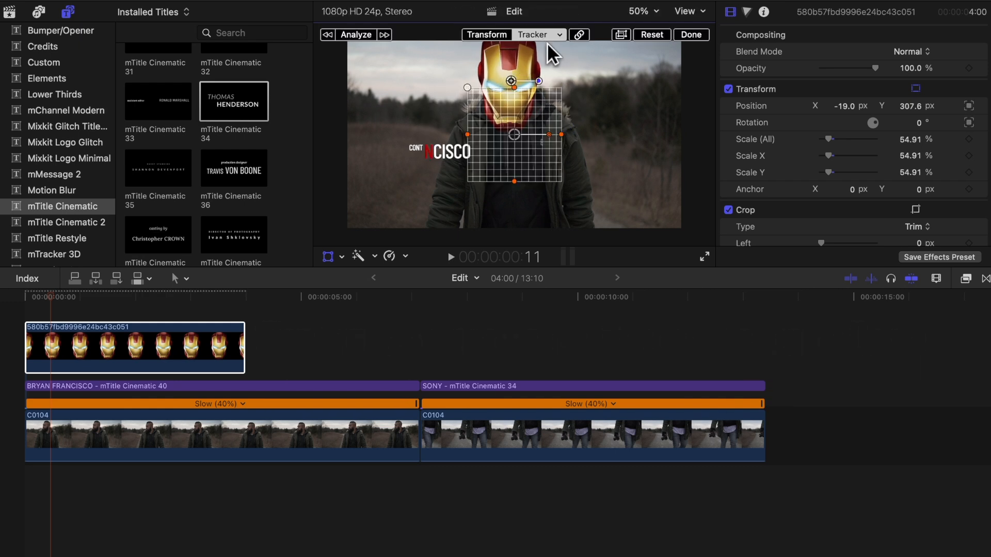
{"action": "left_click", "coordinate": [559, 34]}
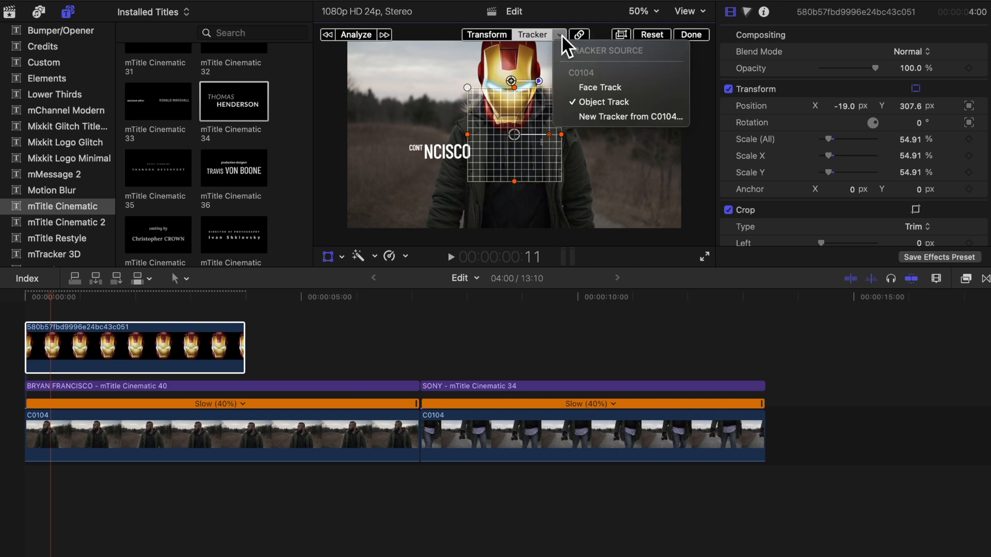
{"action": "left_click", "coordinate": [595, 89]}
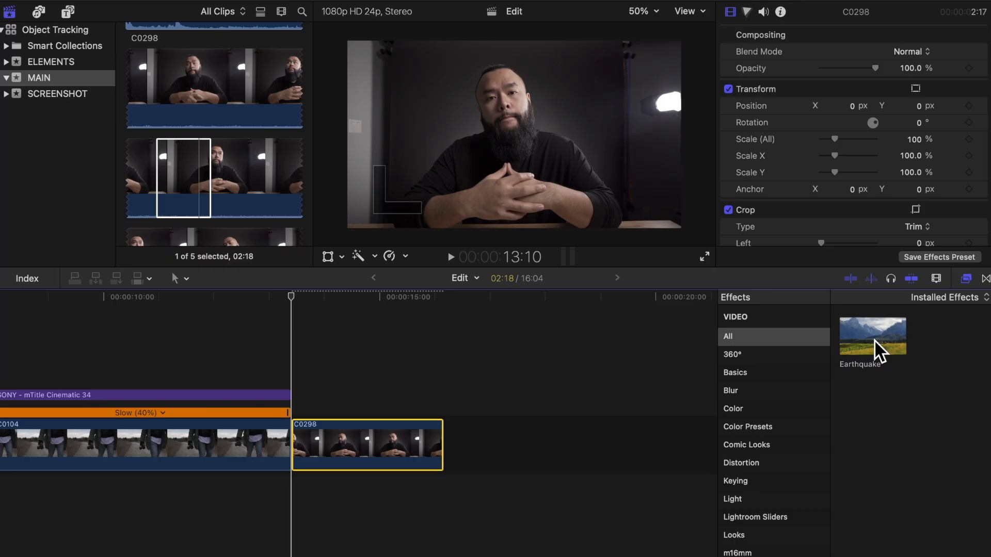
Step: Apply the effect to the man's face in clip C0298, mask it to the face, and preview it
{"action": "left_click_drag", "start_coordinate": [876, 348], "coordinate": [512, 108]}
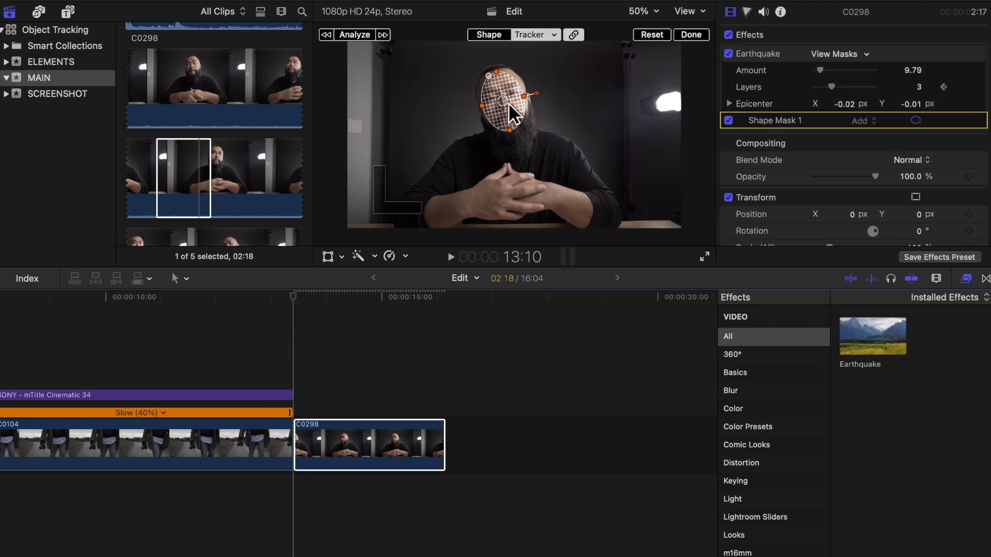
{"action": "left_click_drag", "start_coordinate": [822, 71], "coordinate": [853, 78]}
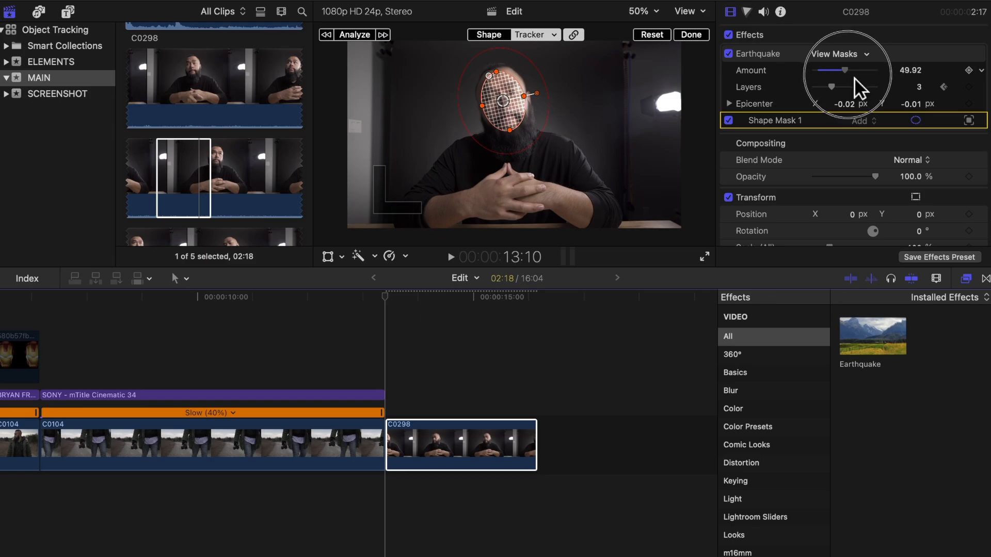
{"action": "key", "text": "space"}
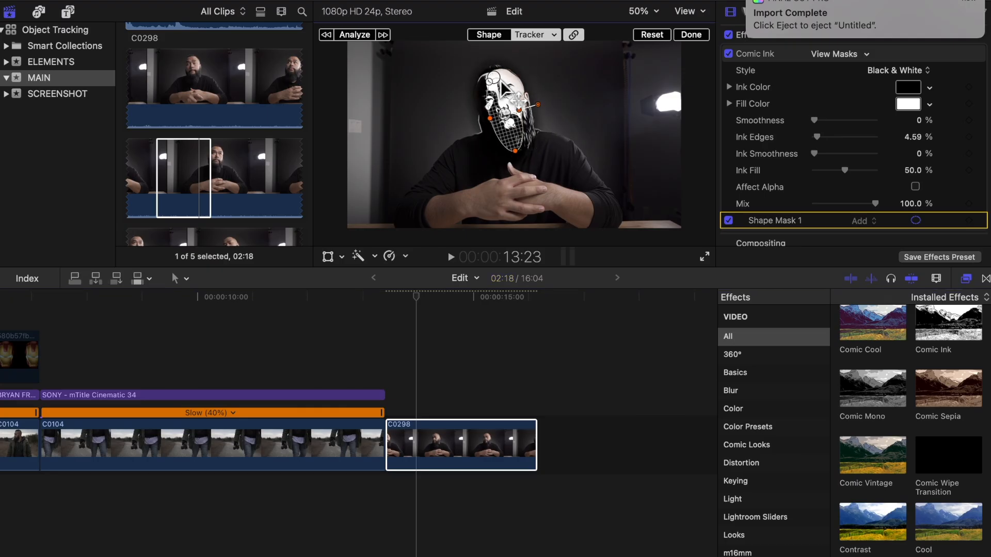
{"action": "key", "text": "Up"}
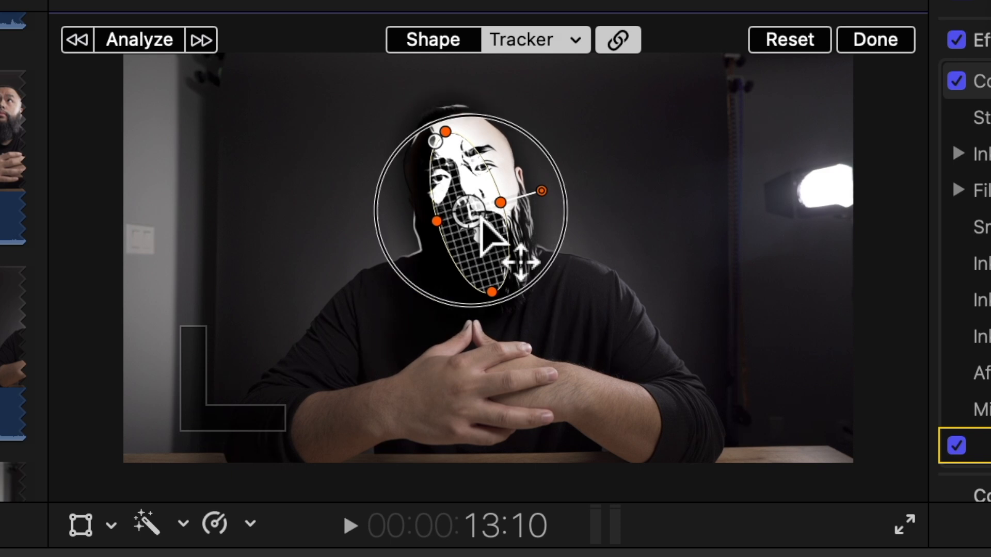
Step: Track the face mask through the clip and play back the Comic Ink result
{"action": "left_click", "coordinate": [168, 44]}
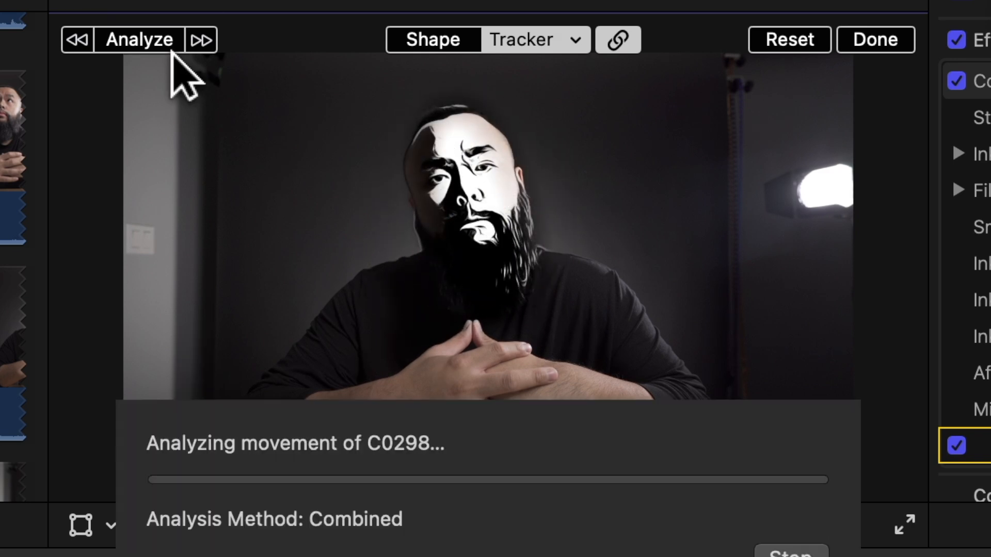
{"action": "left_click", "coordinate": [887, 44]}
{"action": "key", "text": "space"}
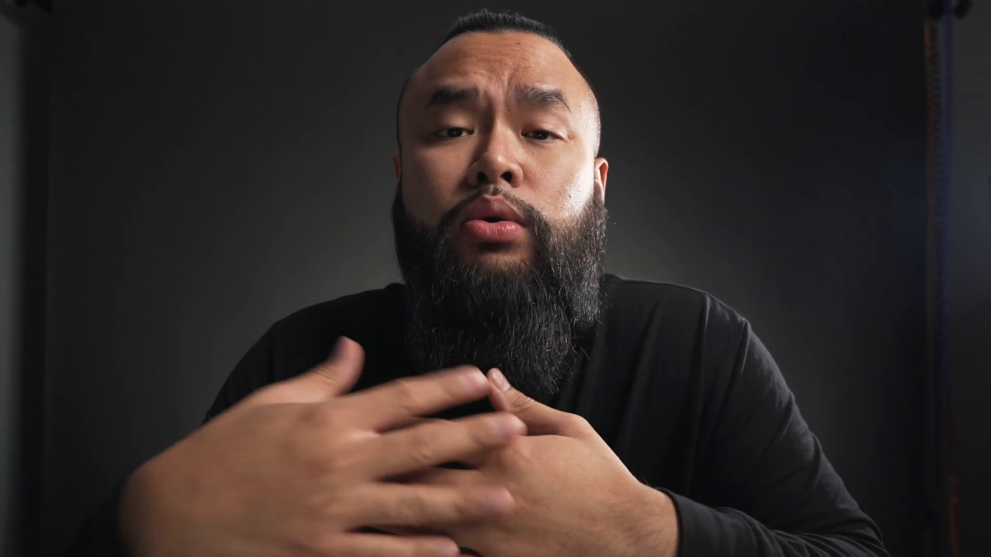